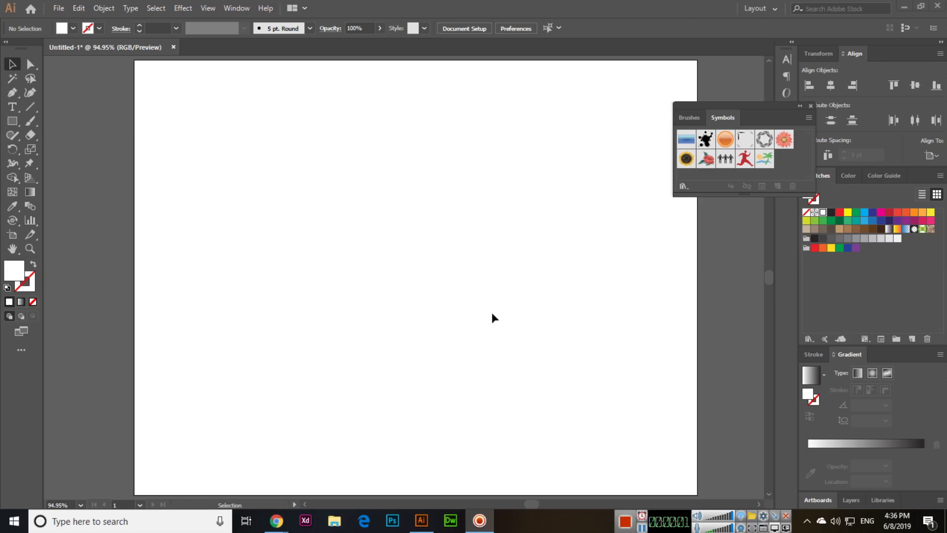
Step: Select the Symbol Spinner Tool and choose the Tropical symbol in the Symbols panel
click(13, 220)
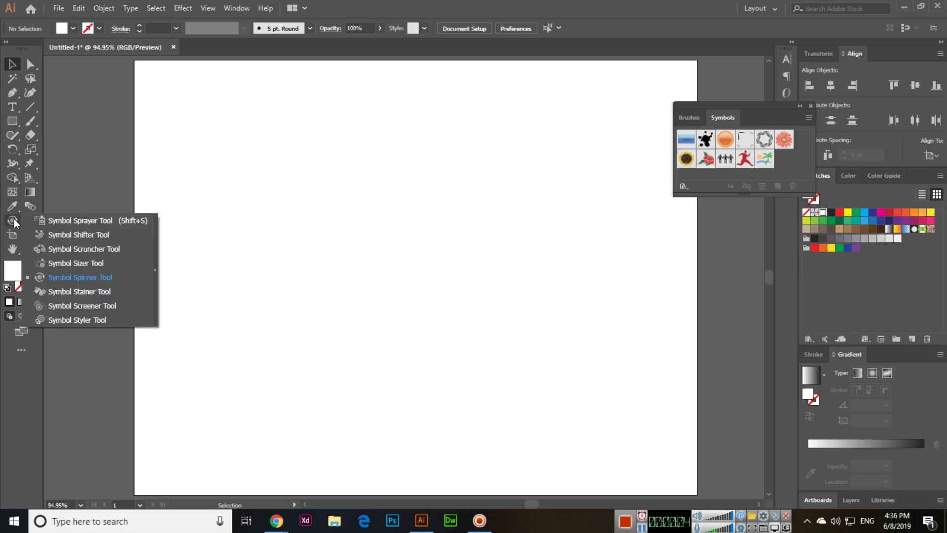
click(93, 279)
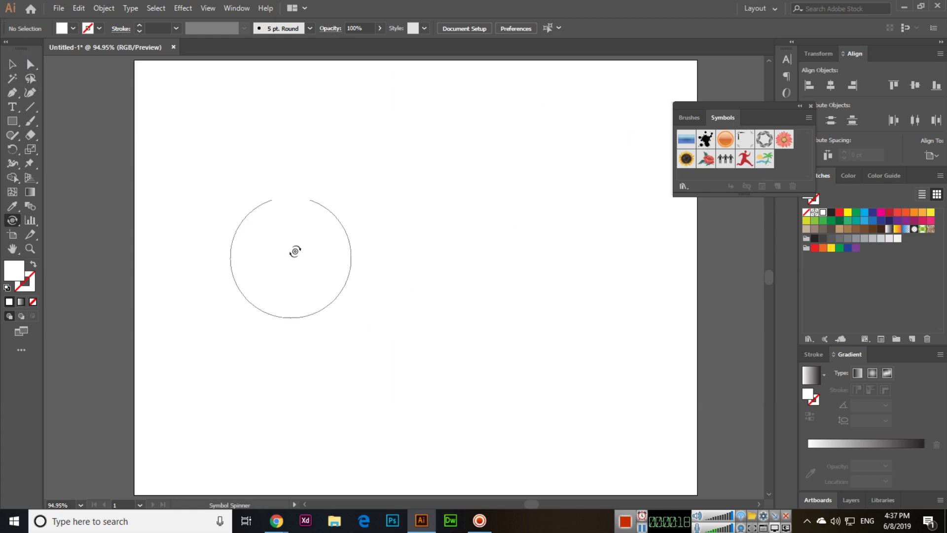
click(765, 162)
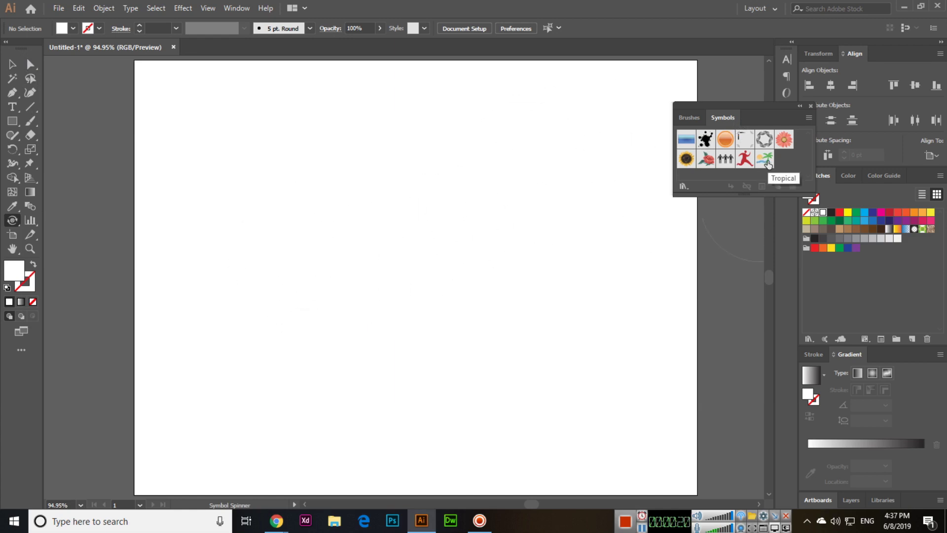
Step: Place one Tropical symbol instance, then scale it up by dragging a corner handle
click(389, 270)
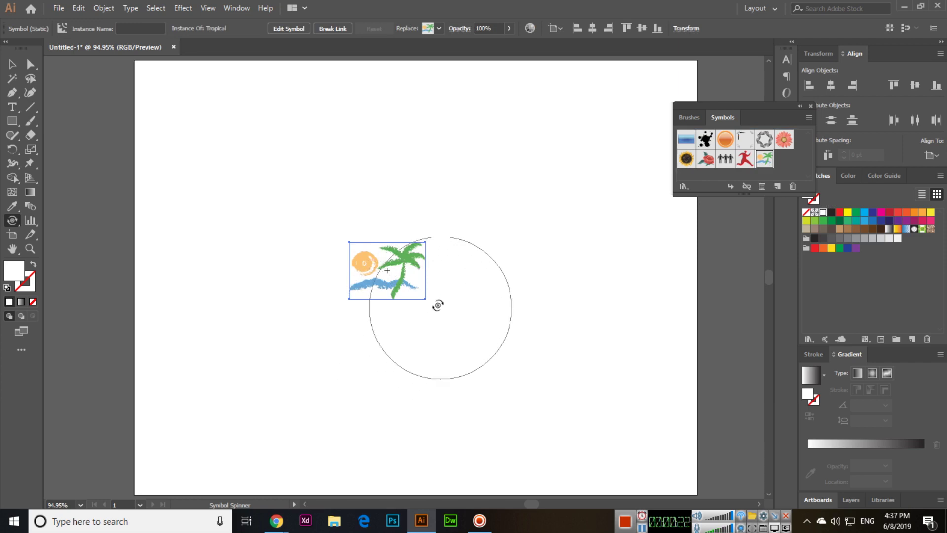
click(12, 65)
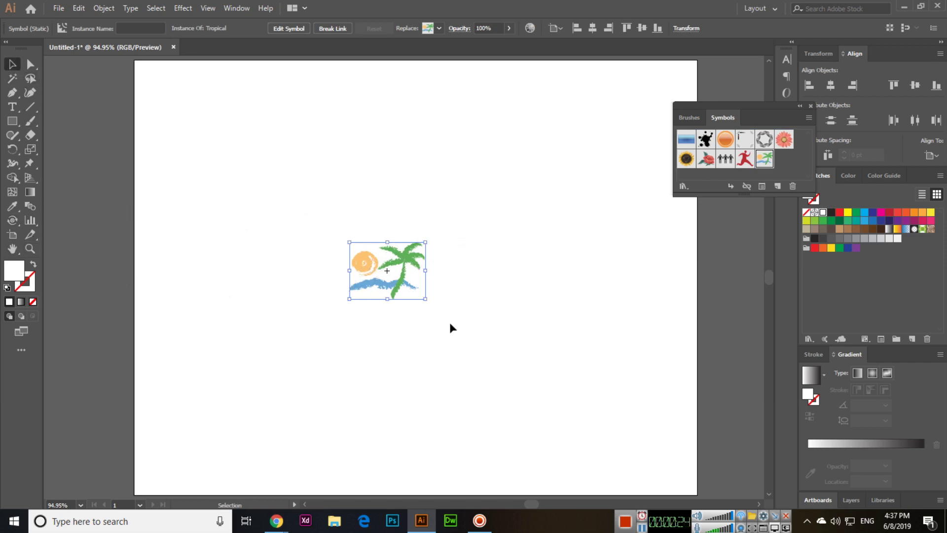
drag(425, 299, 469, 342)
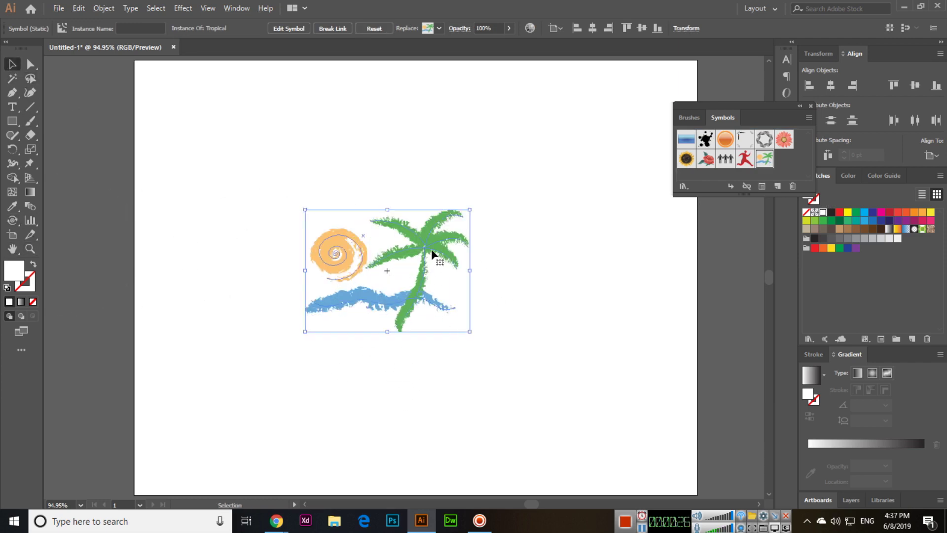
drag(434, 249, 448, 244)
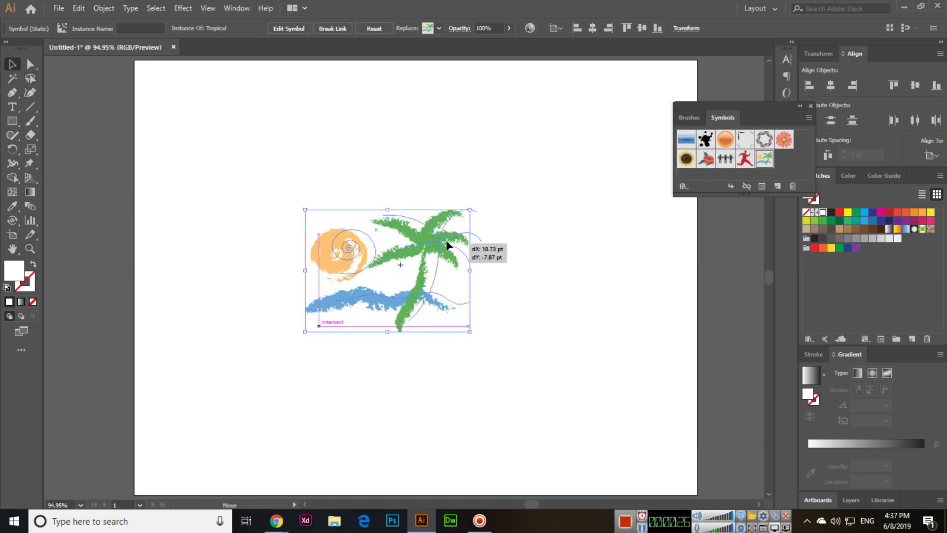
click(13, 221)
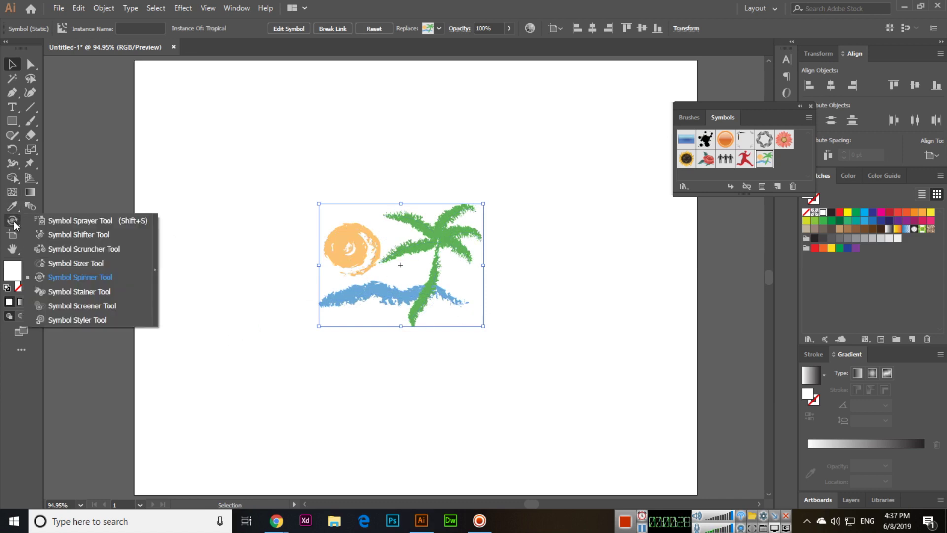
Step: Rotate the Tropical instance with the Symbol Spinner until it tilts with the sun near the top
click(97, 276)
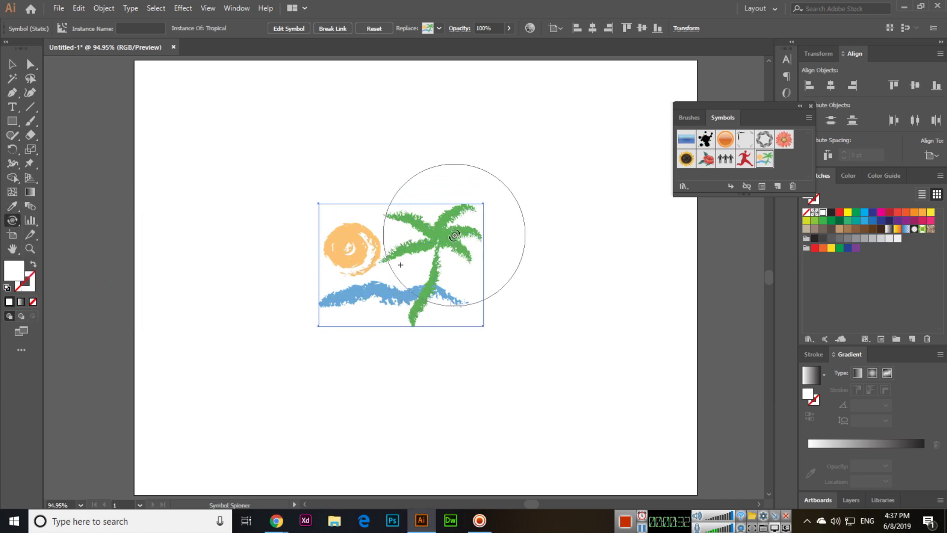
drag(455, 235, 458, 246)
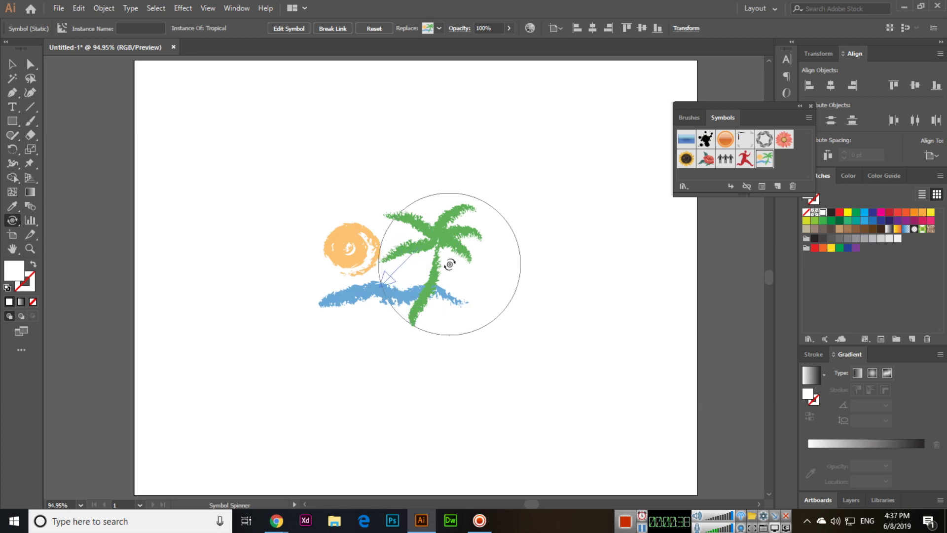
mouse_move(458, 246)
mouse_down()
mouse_move(402, 279)
mouse_move(434, 265)
mouse_move(438, 238)
mouse_move(457, 270)
mouse_move(422, 248)
mouse_move(423, 222)
mouse_move(392, 180)
mouse_move(413, 202)
mouse_move(403, 178)
mouse_move(377, 185)
mouse_move(392, 184)
mouse_move(402, 158)
mouse_up()
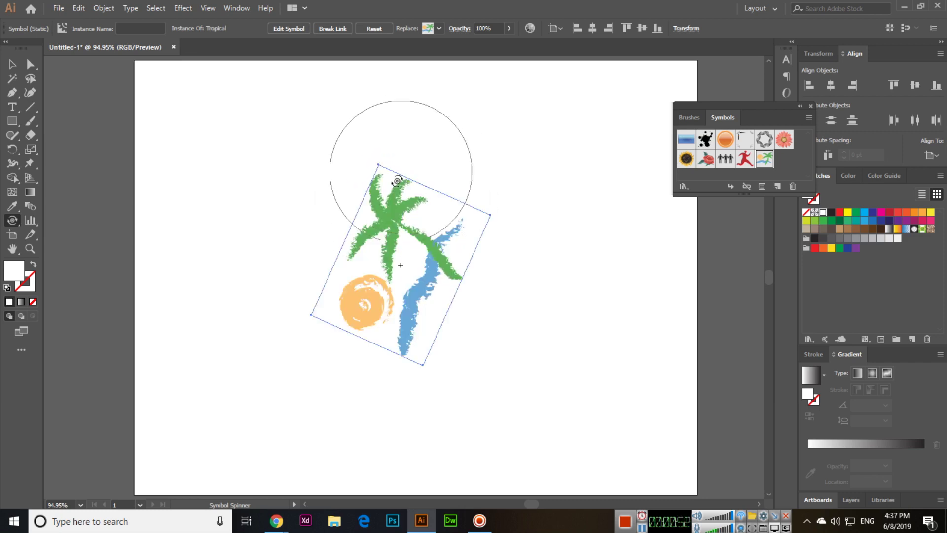
mouse_move(469, 206)
mouse_down()
mouse_move(481, 274)
mouse_move(426, 291)
mouse_move(402, 239)
mouse_move(402, 340)
mouse_move(436, 278)
mouse_up()
drag(349, 296, 450, 279)
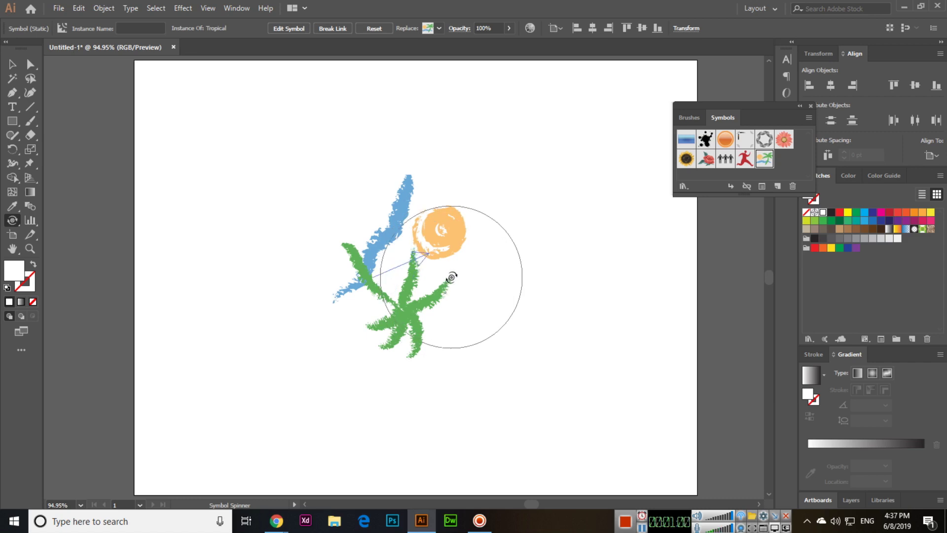
drag(450, 279, 451, 297)
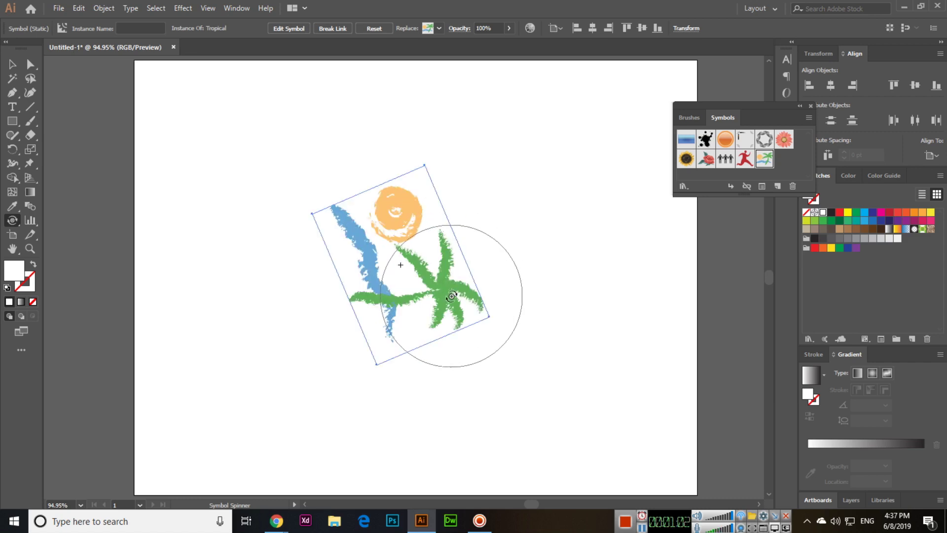